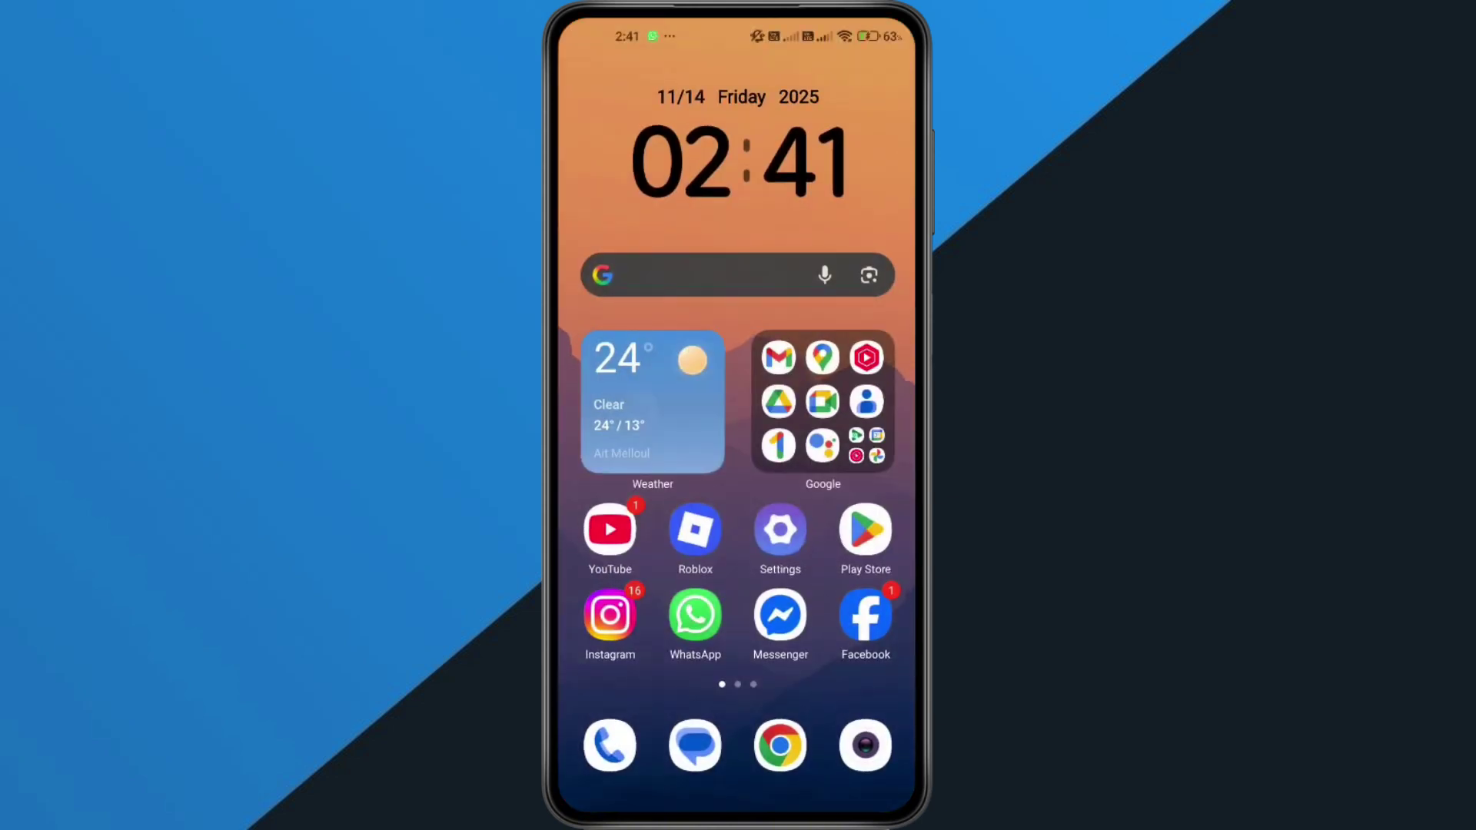
# Go to Settings > Apps > Manage apps and start searching the installed apps.
pyautogui.click(780, 530)
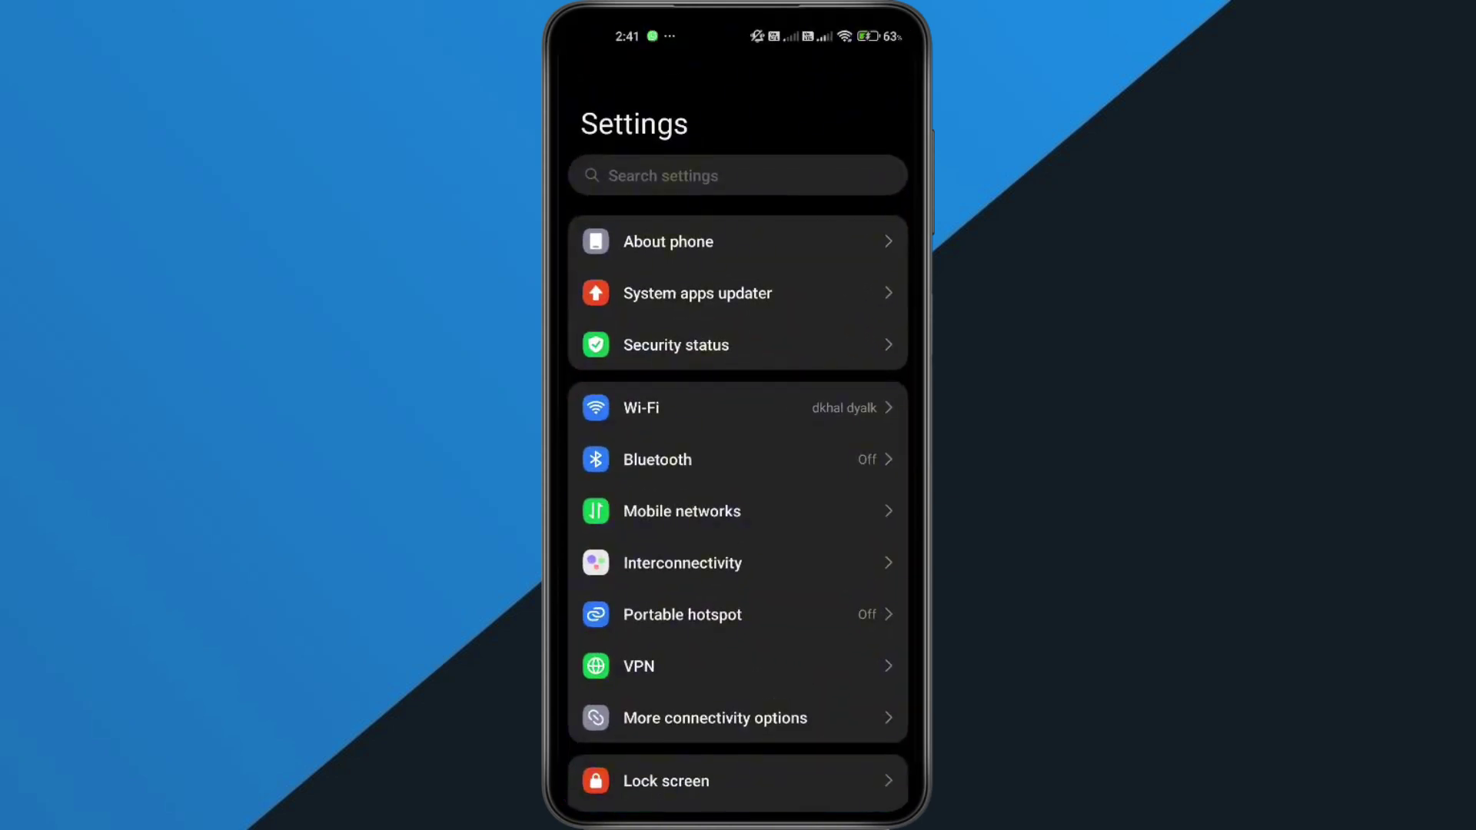
pyautogui.scroll(-10, 738, 461)
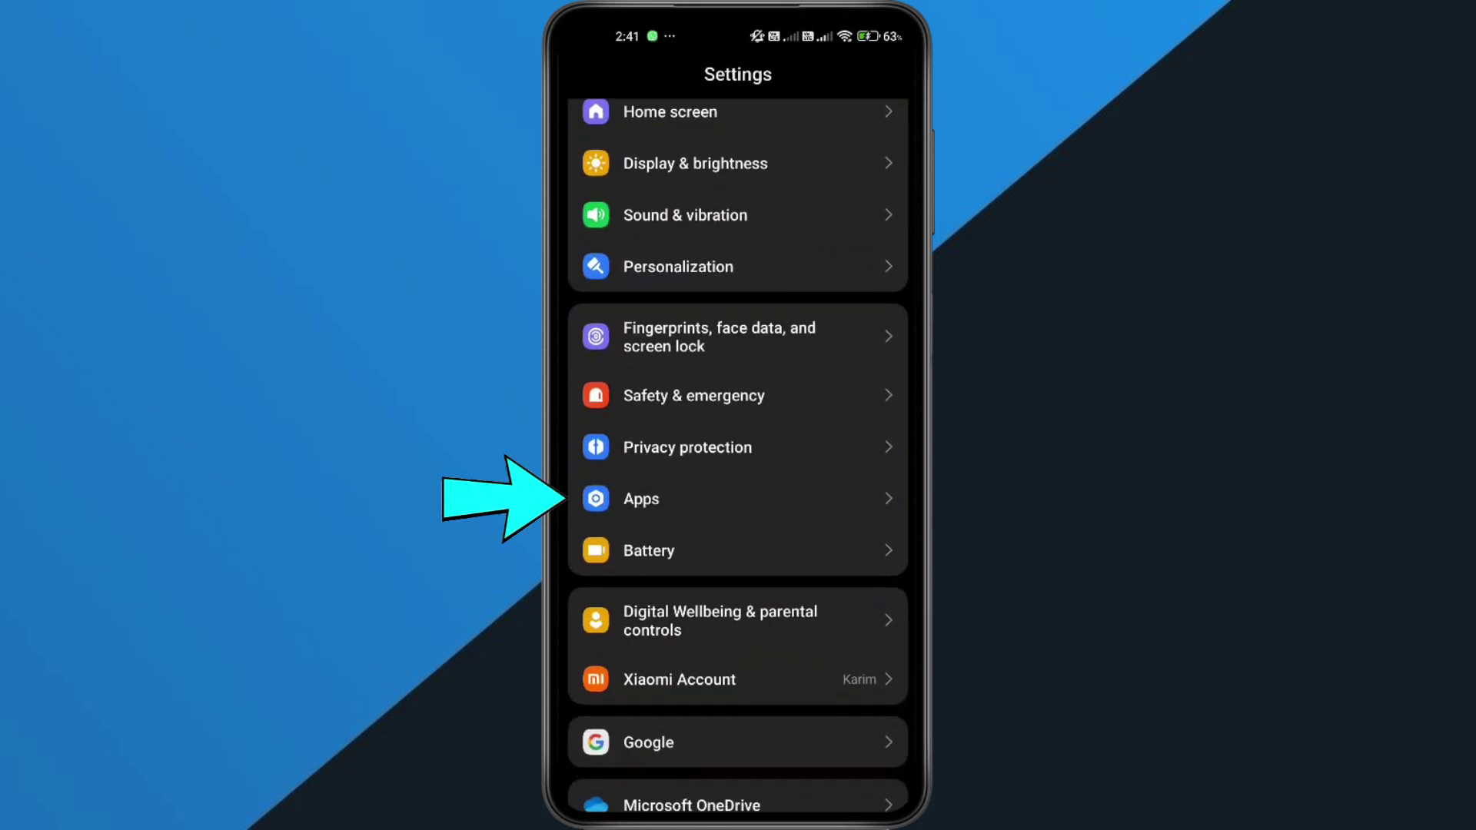
pyautogui.click(739, 498)
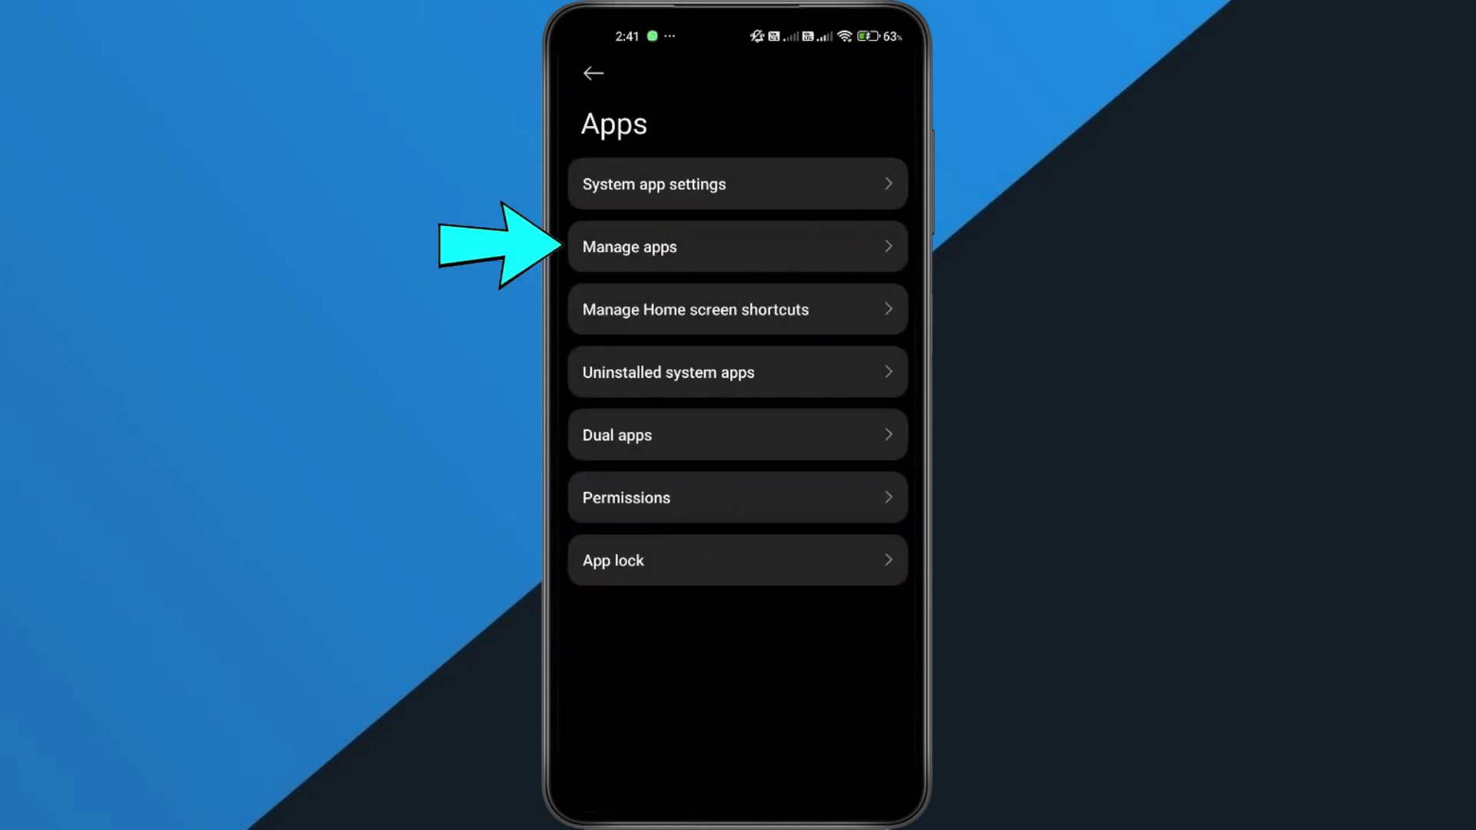
pyautogui.click(739, 247)
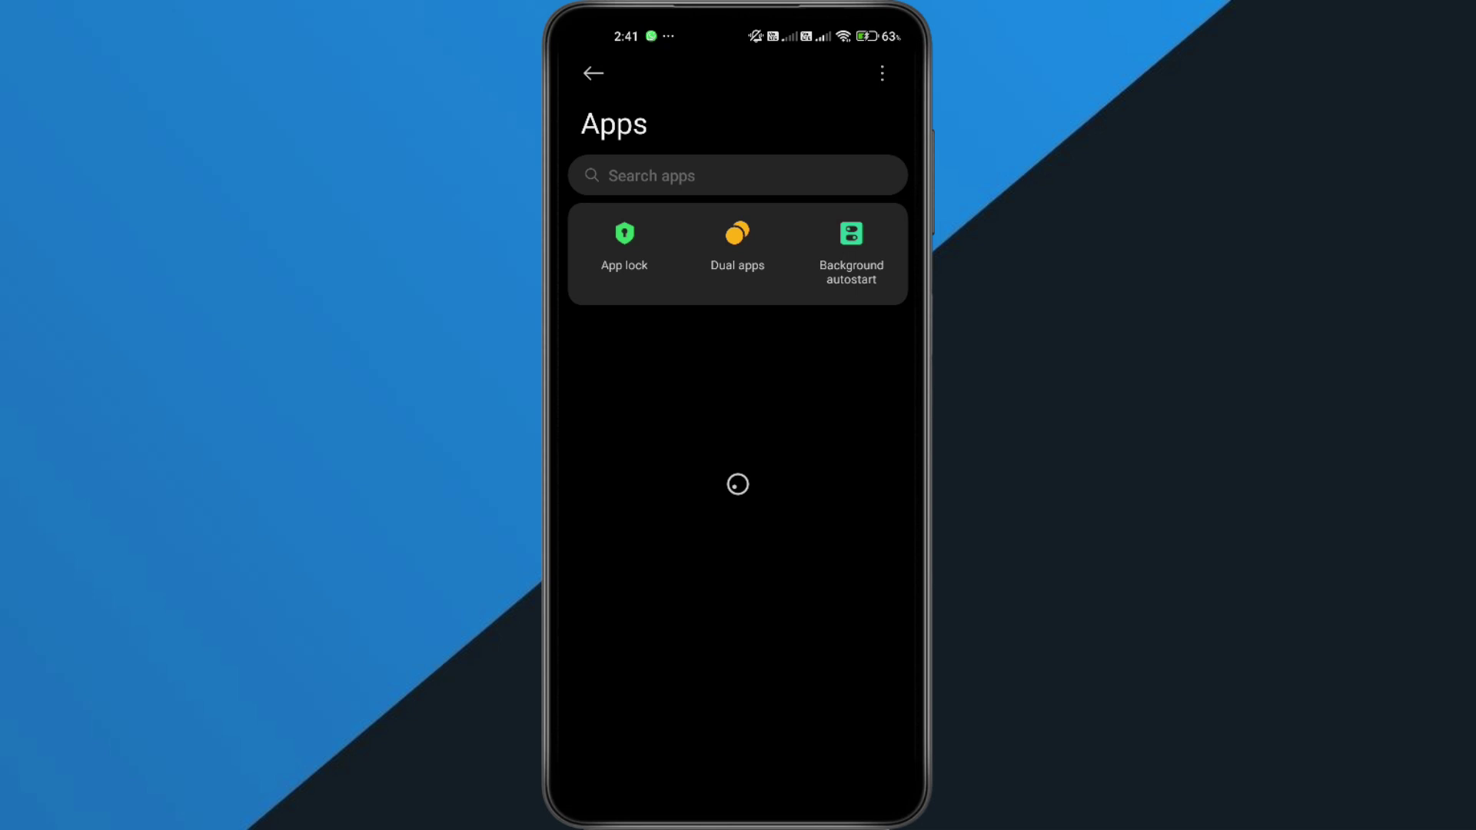
pyautogui.click(738, 175)
pyautogui.write('ro')
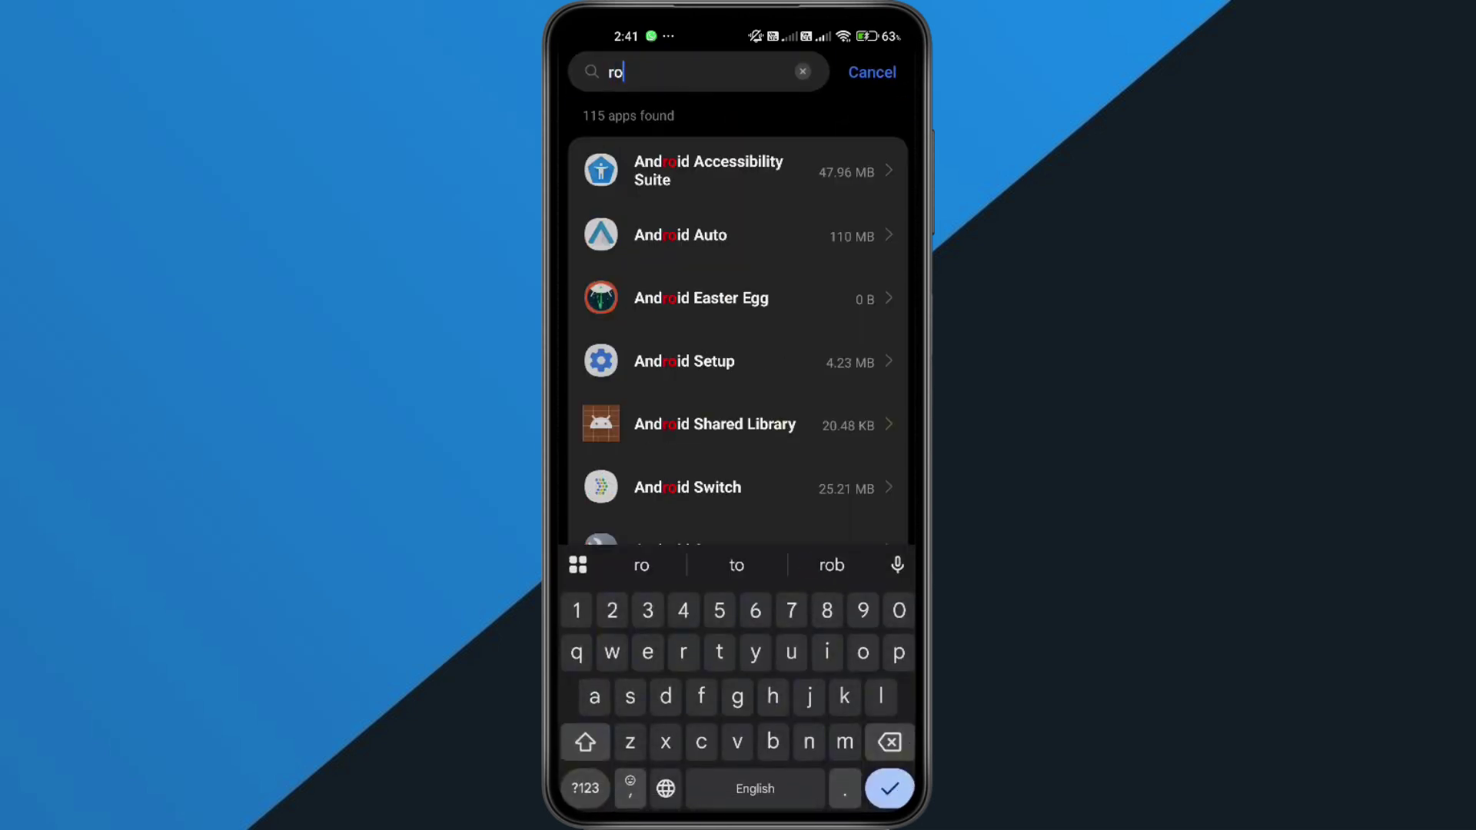
pyautogui.write('blo')
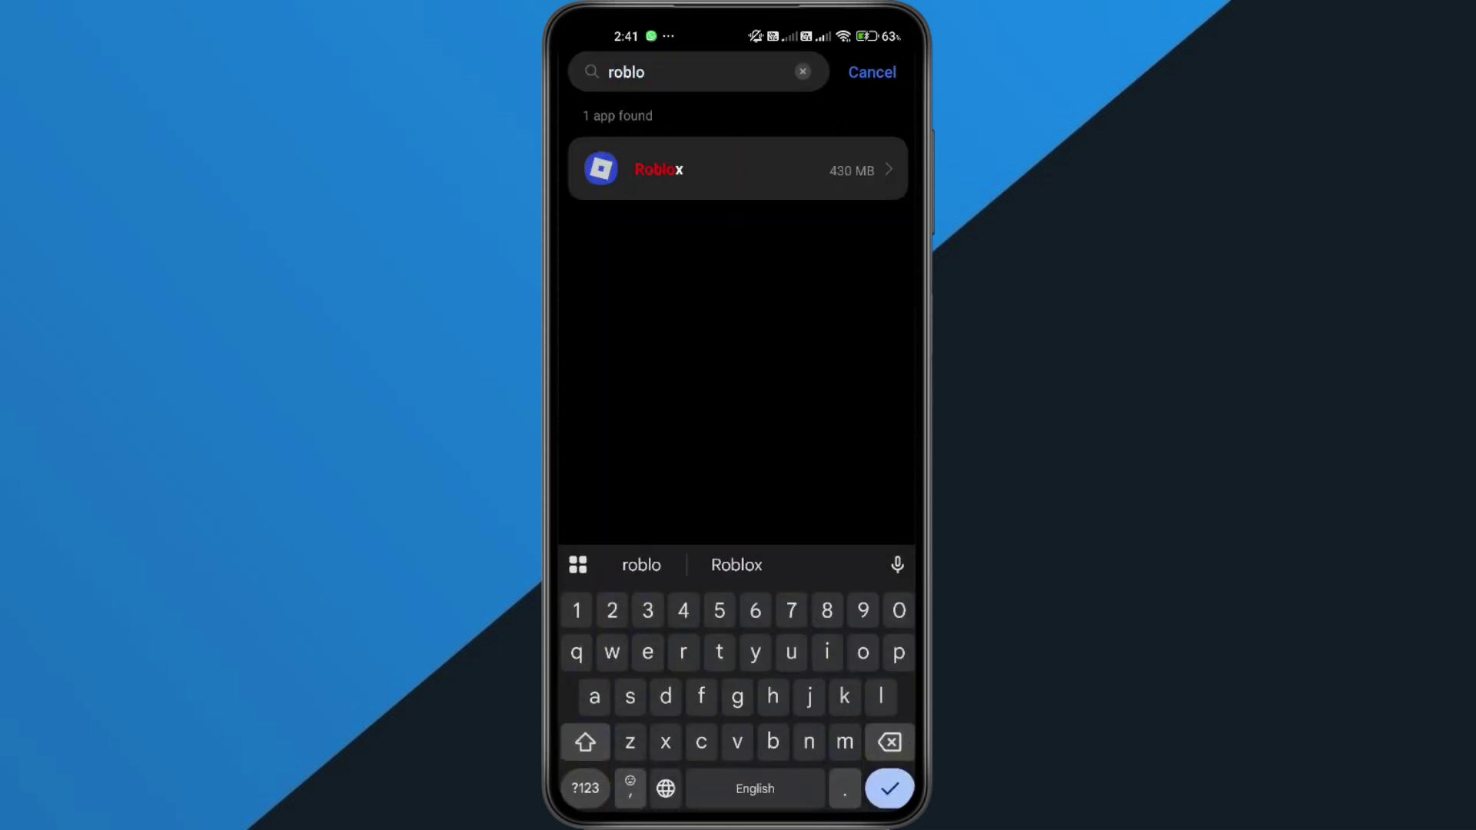
# Clear Roblox's cache to 0 B from its Storage page, then dismiss the Delete all data prompt.
pyautogui.click(738, 170)
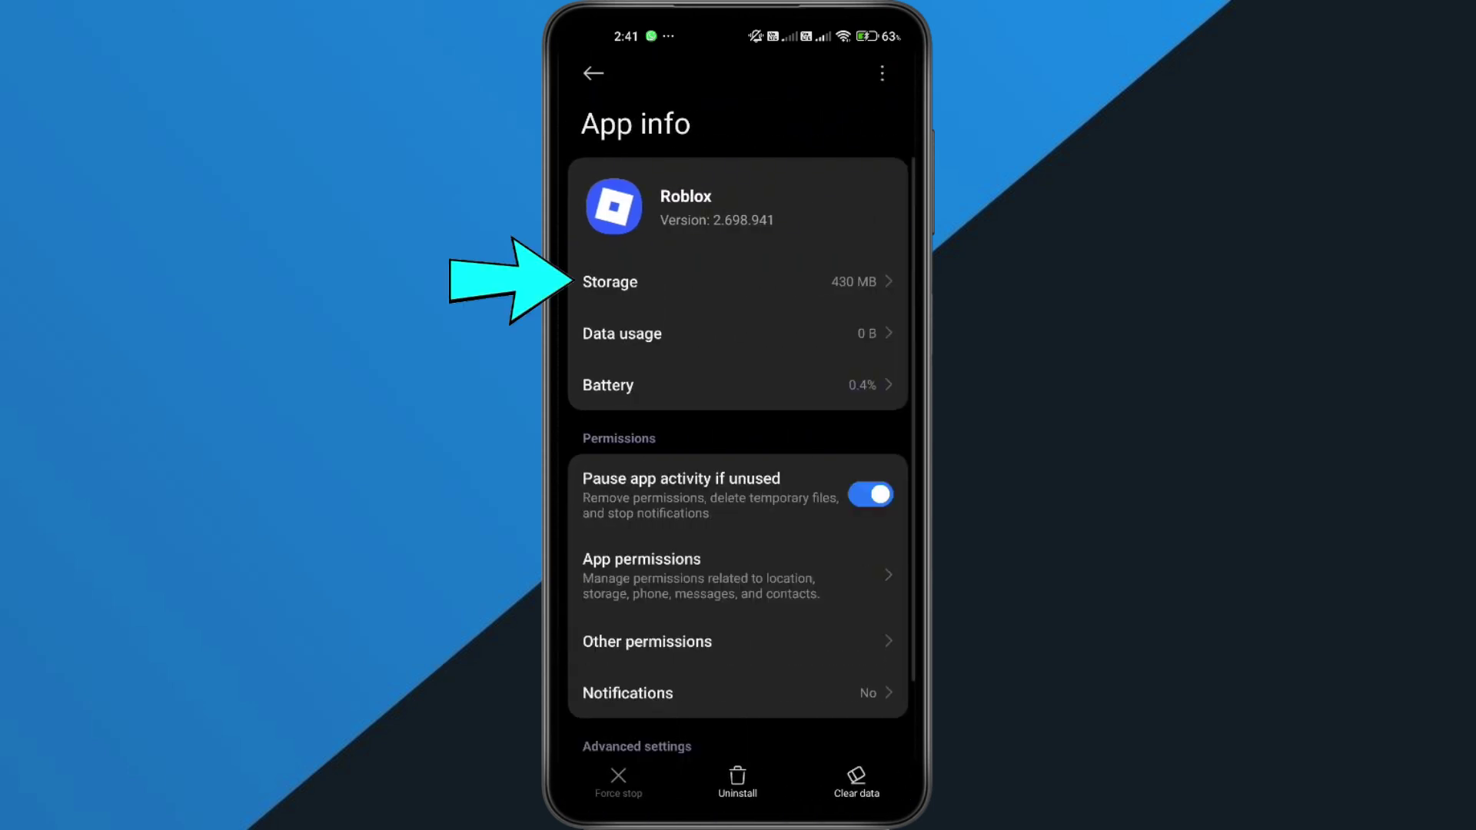
pyautogui.click(738, 282)
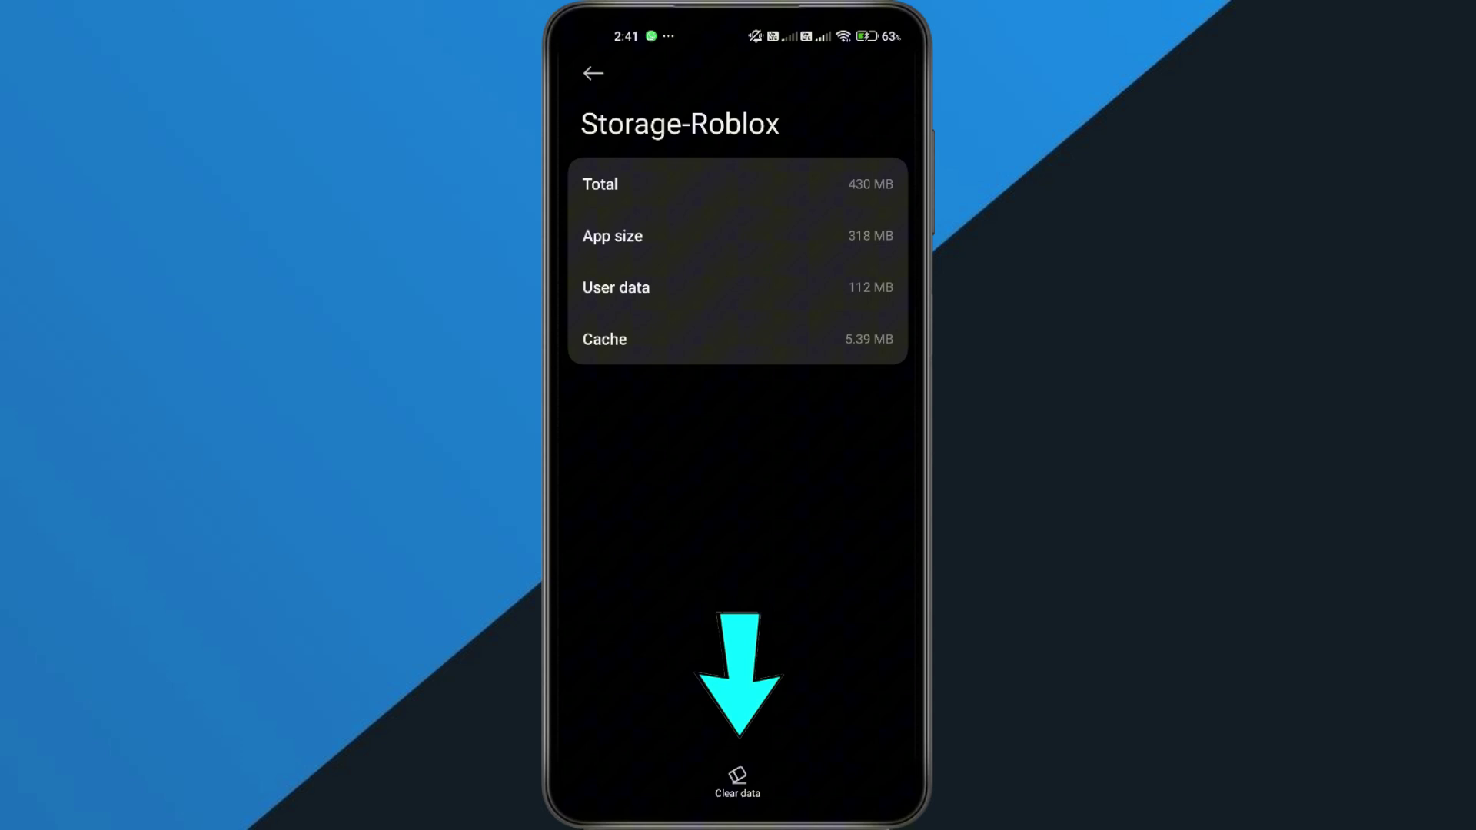
pyautogui.click(738, 783)
pyautogui.click(646, 696)
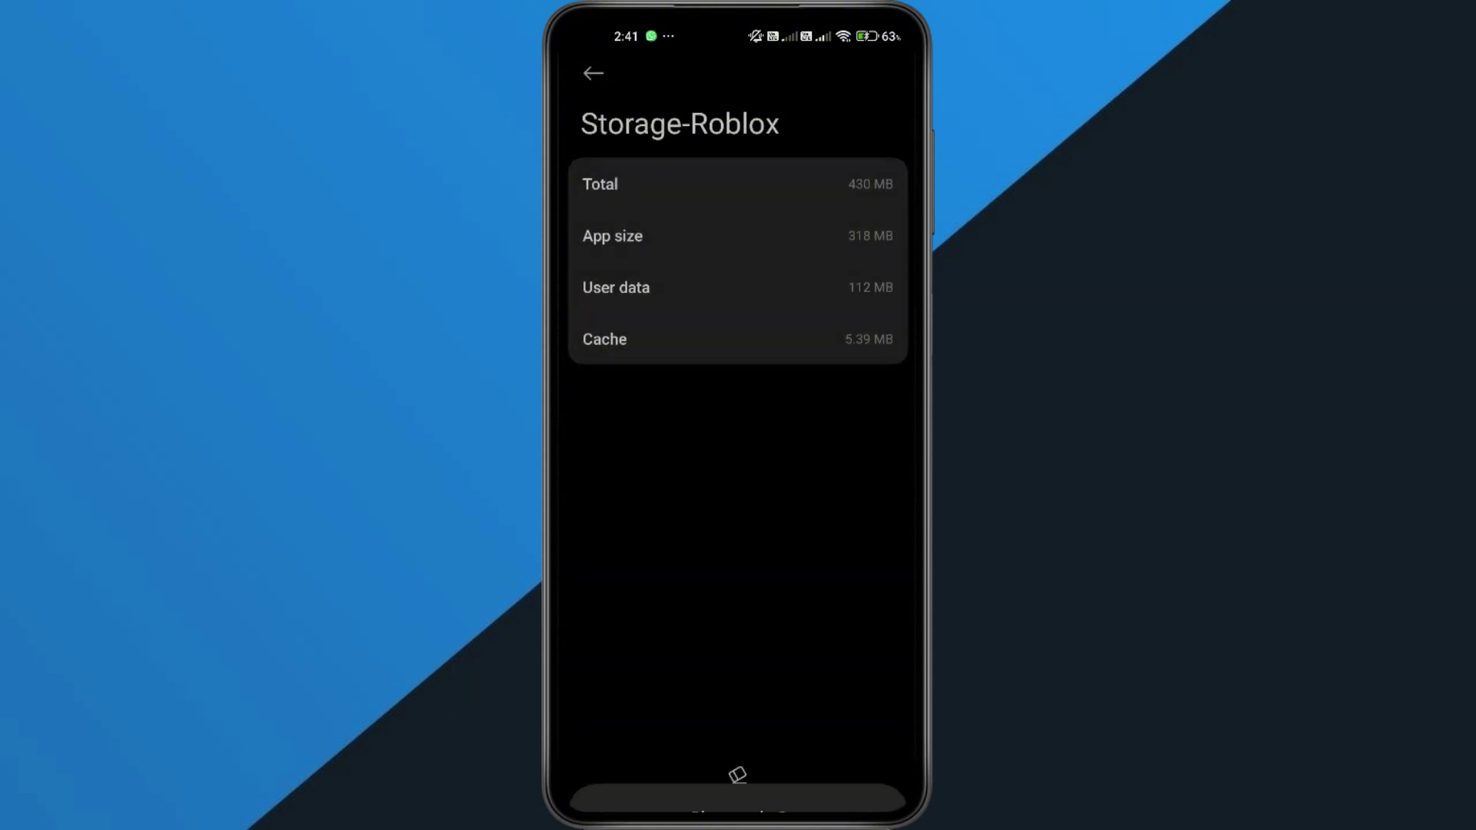
pyautogui.click(738, 782)
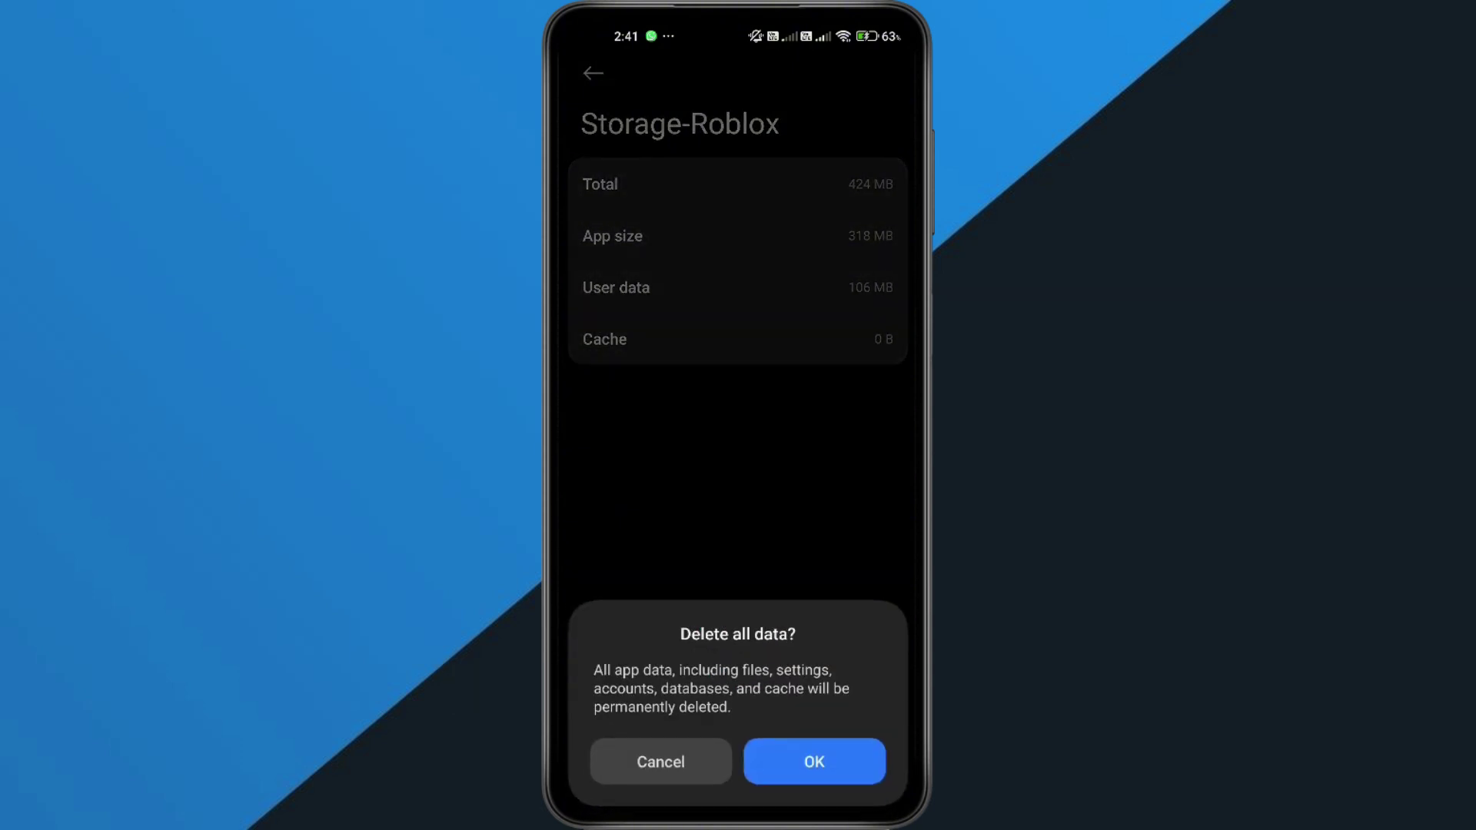
pyautogui.click(815, 762)
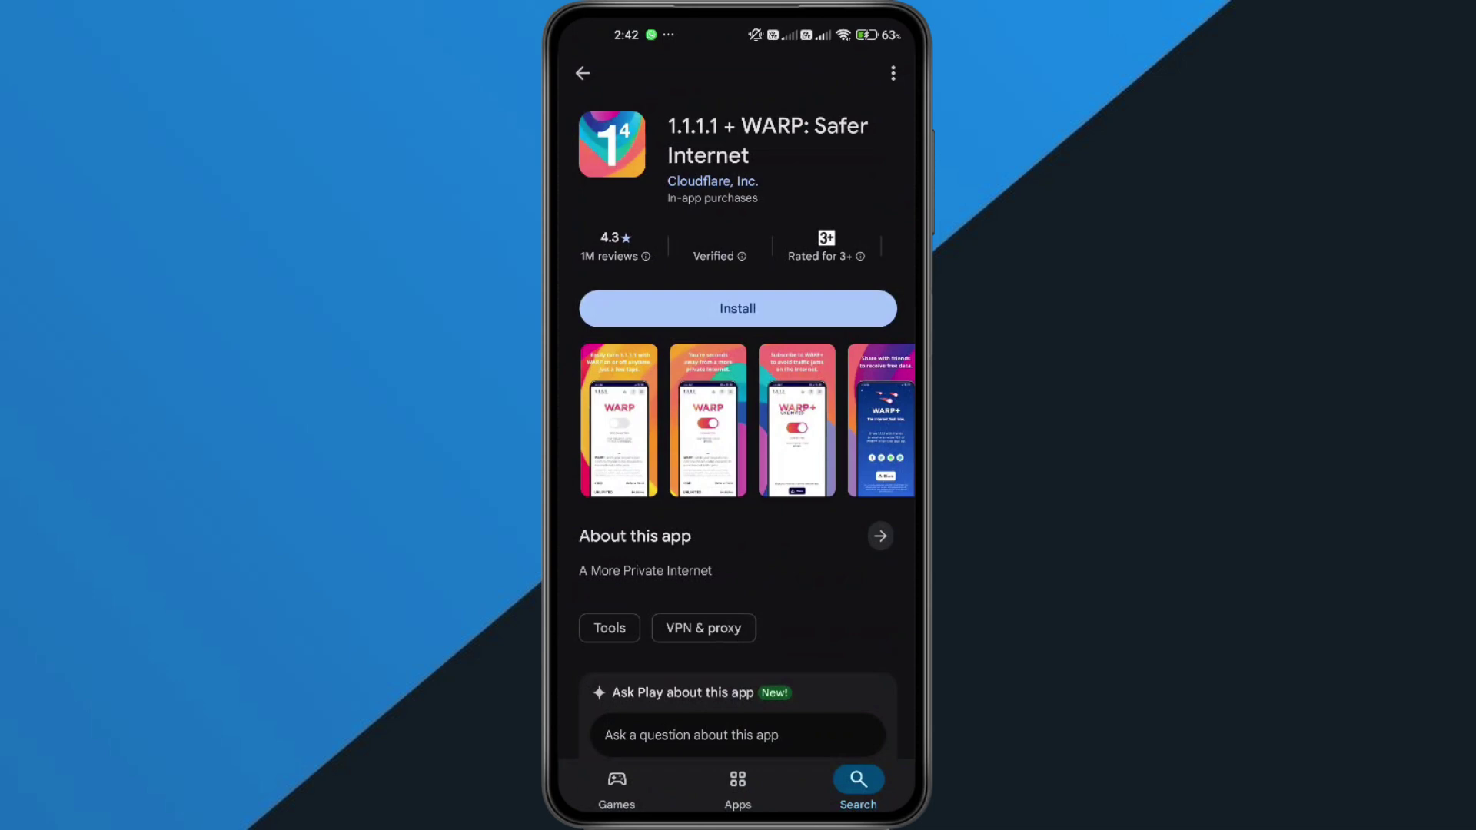
pyautogui.press('Home')
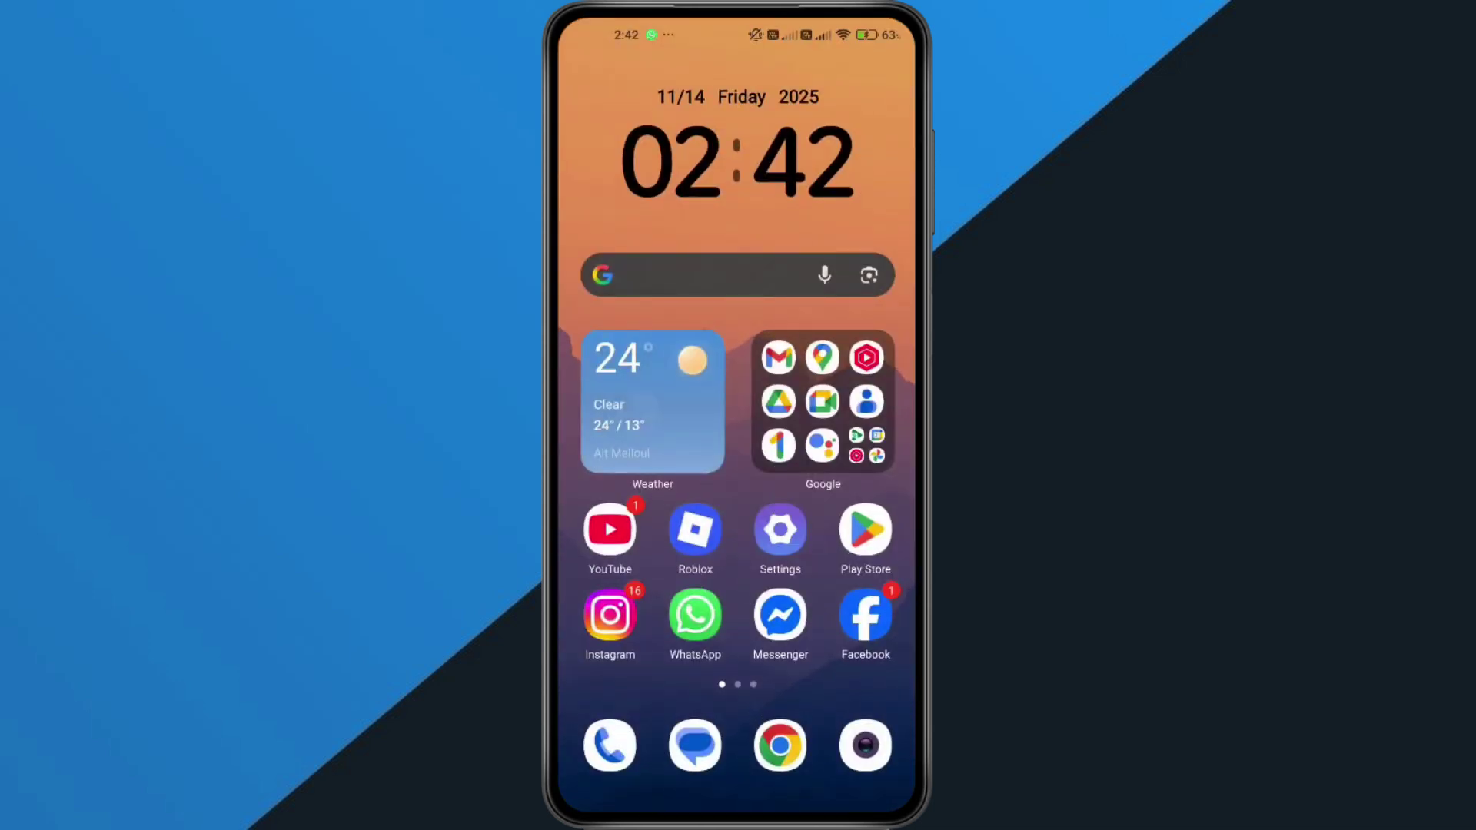